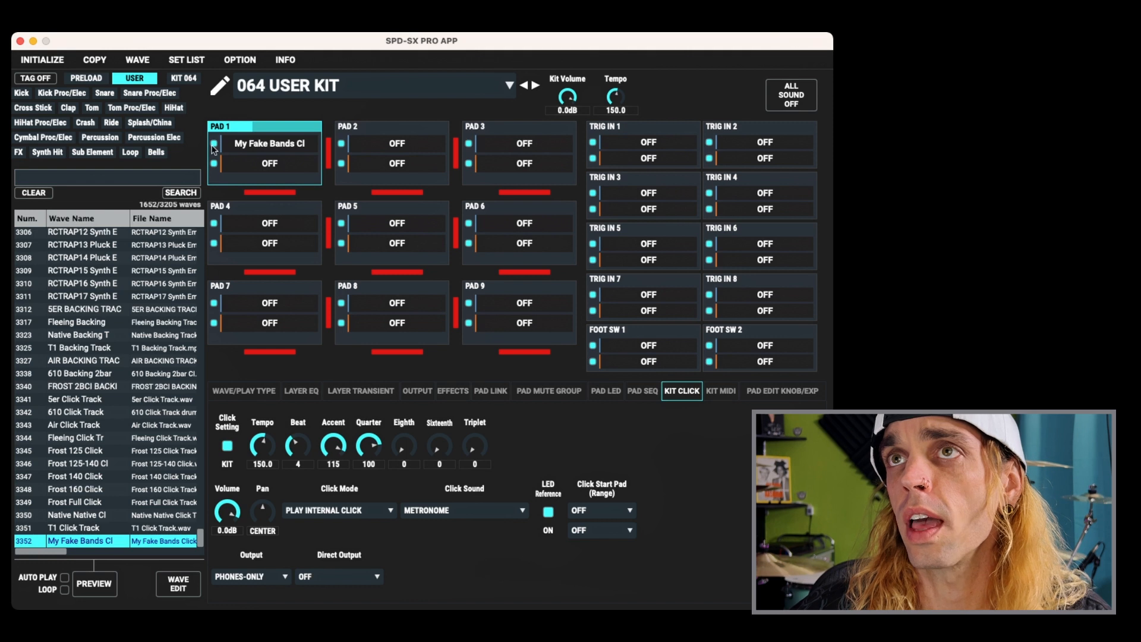
- Switch off Pad 1's wave layer and review the available Click Mode options
left_click(213, 163)
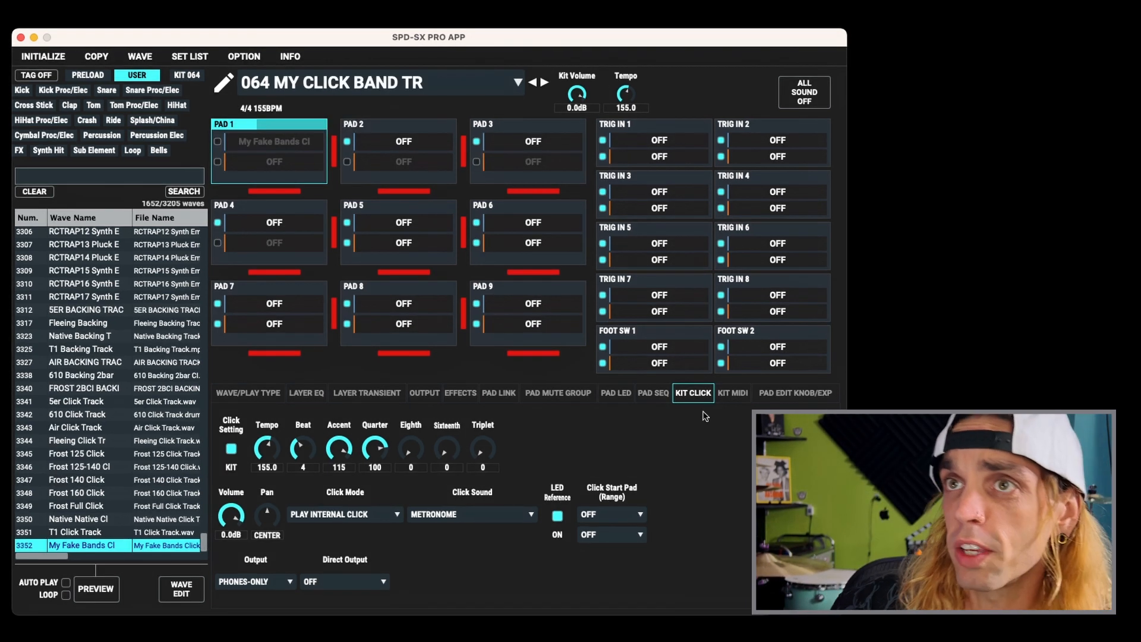
left_click(383, 517)
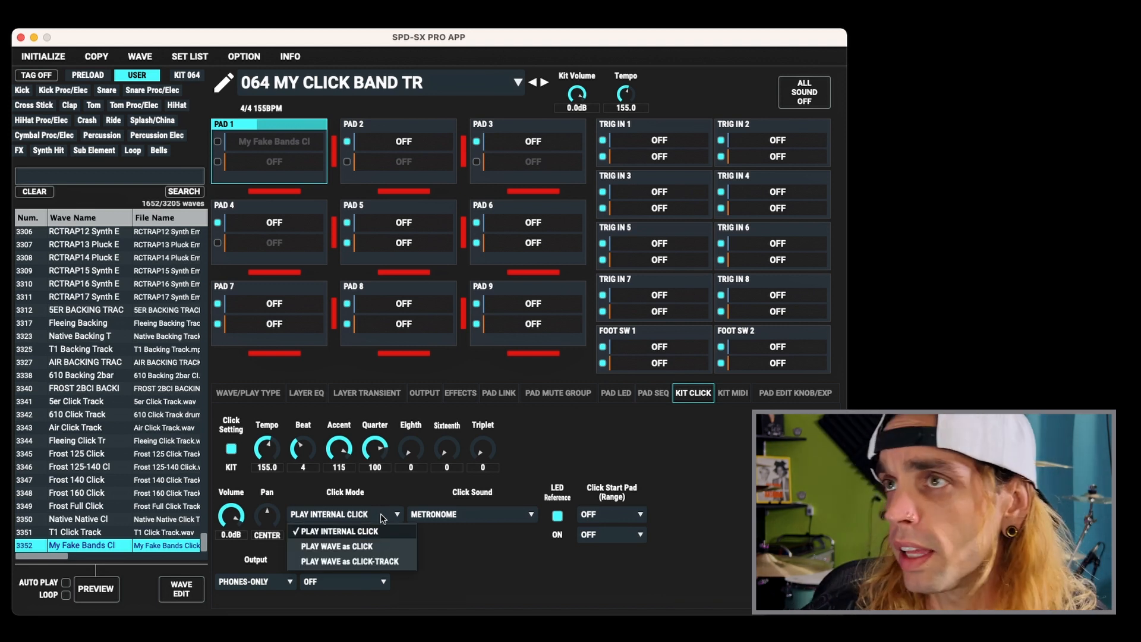
left_click(381, 516)
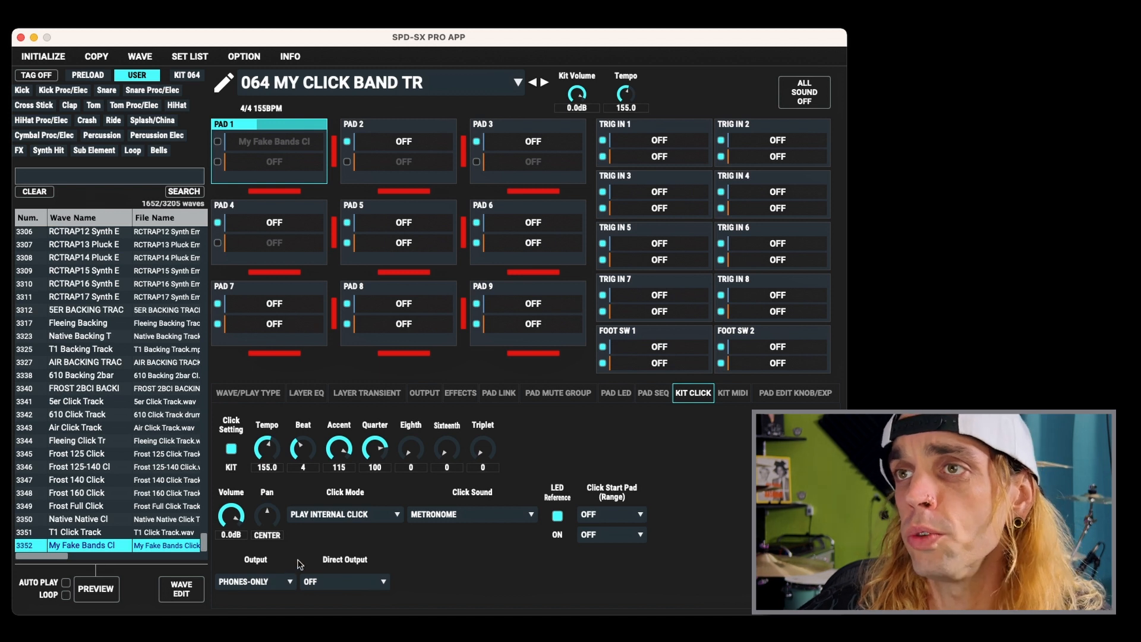
left_click(340, 515)
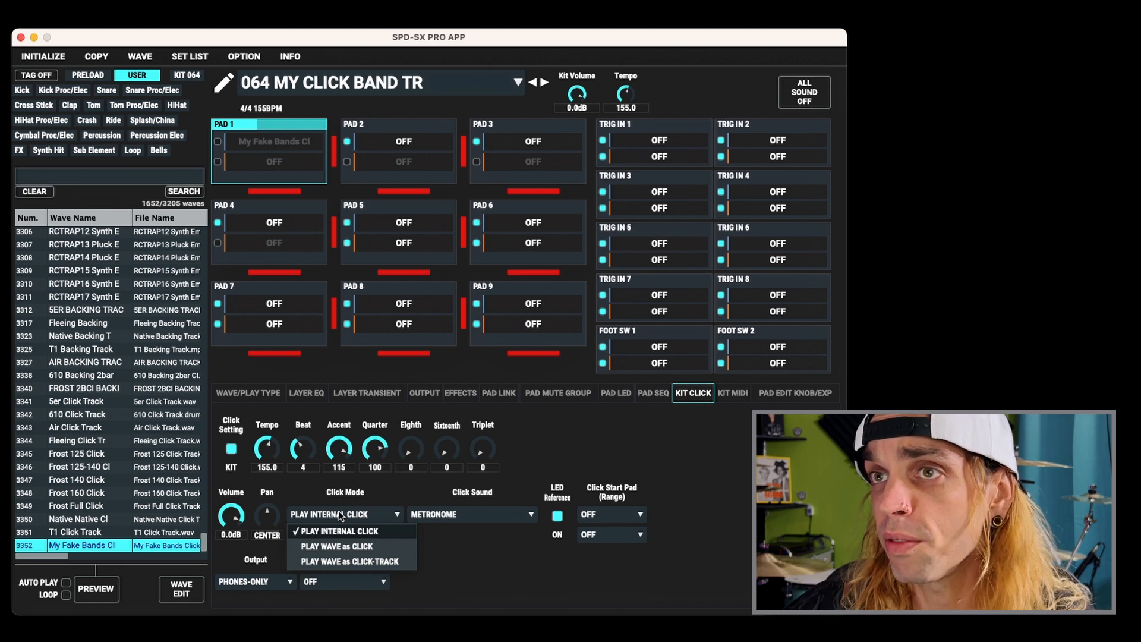
left_click(340, 514)
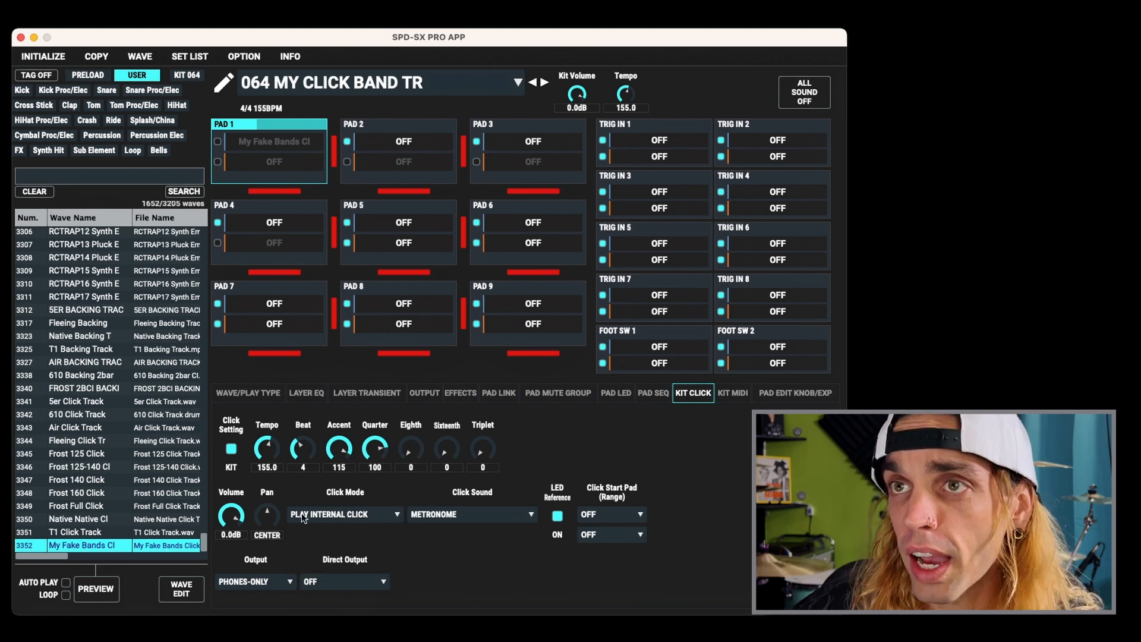
- Try the Click Mode settings PLAY WAVE as CLICK-TRACK and PLAY WAVE as CLICK
left_click(321, 518)
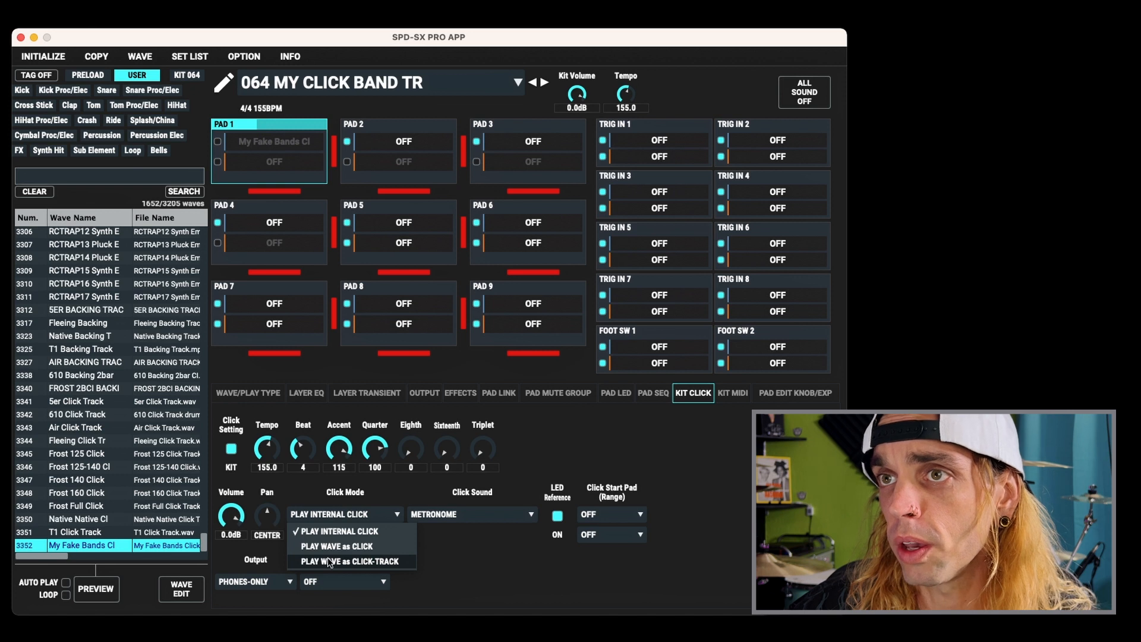
left_click(327, 558)
left_click(363, 514)
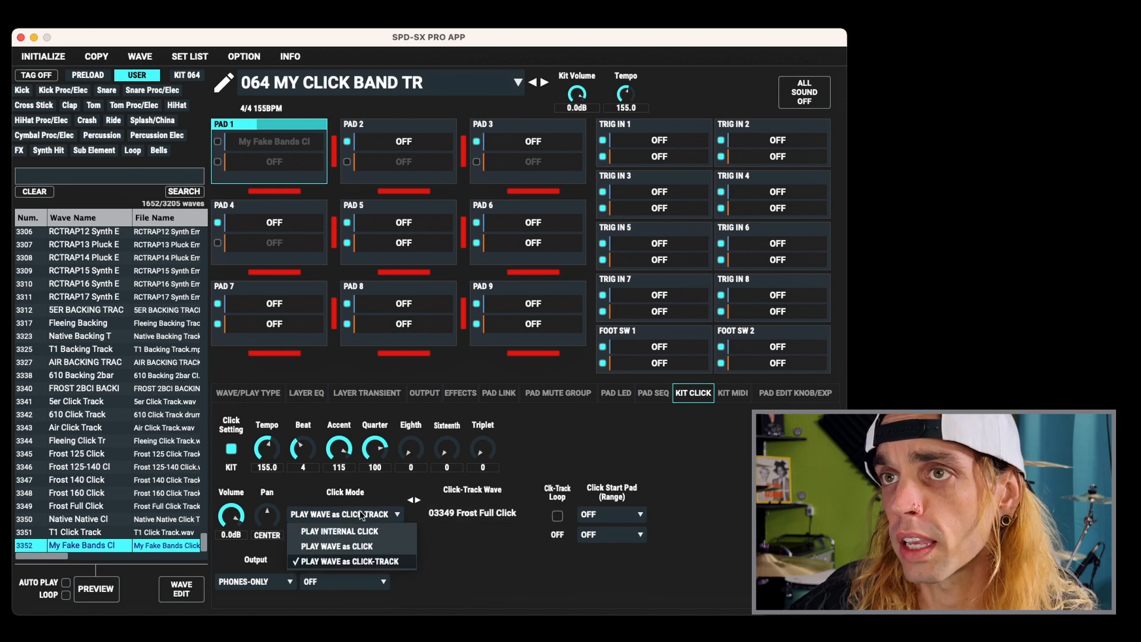
left_click(354, 545)
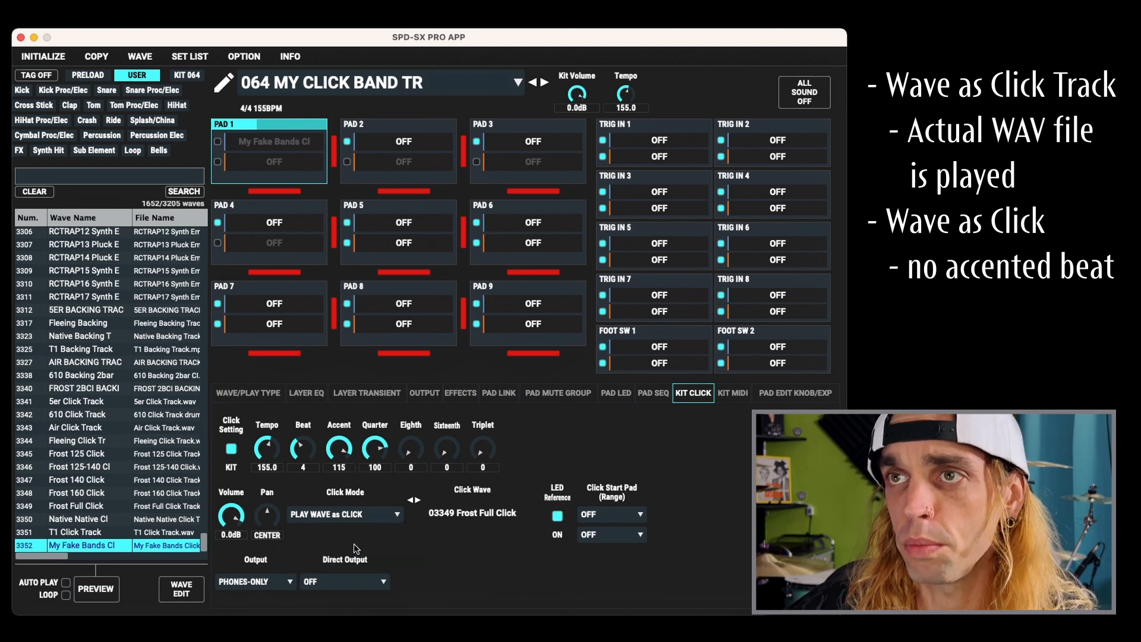
- Set the Click Mode to PLAY WAVE as CLICK-TRACK and assign the My Fake Bands Cl wave as the click-track wave
left_click(354, 514)
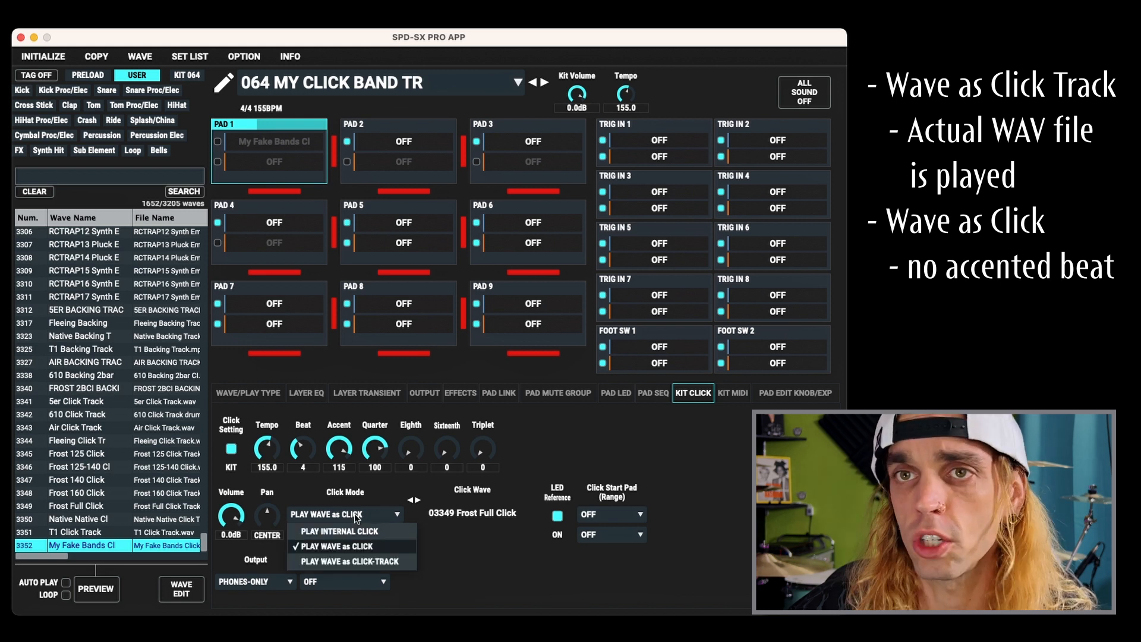
left_click(346, 561)
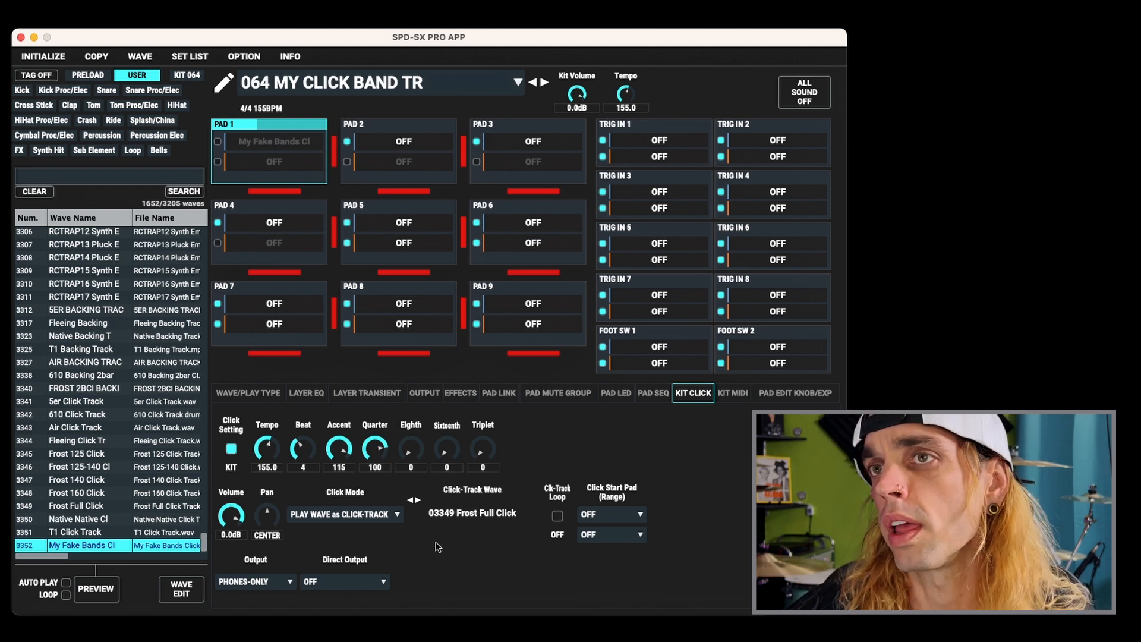
left_click_drag(92, 544, 499, 514)
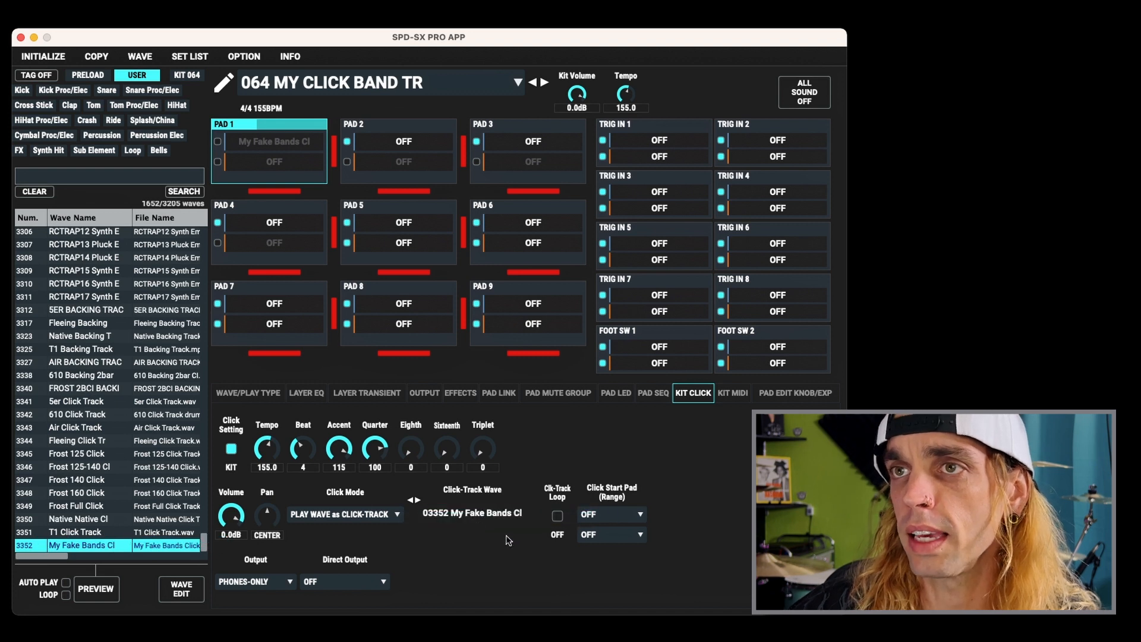
- Set the Click Start Pad to PAD 1 and the Pad Click Trig Type to RETRIGGER
left_click(630, 515)
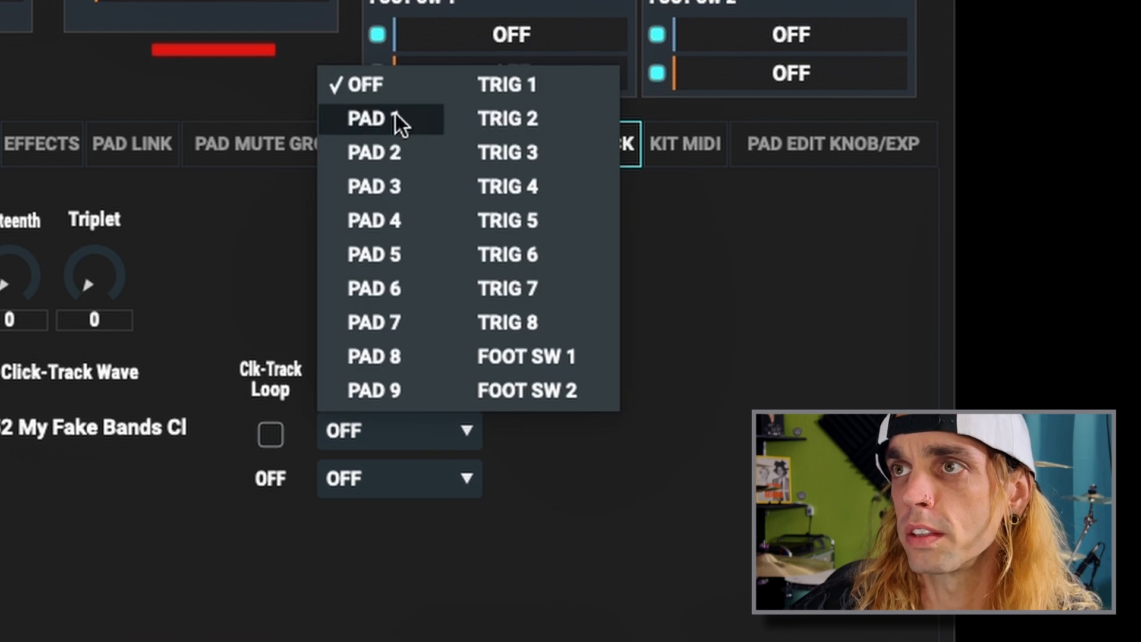
left_click(395, 114)
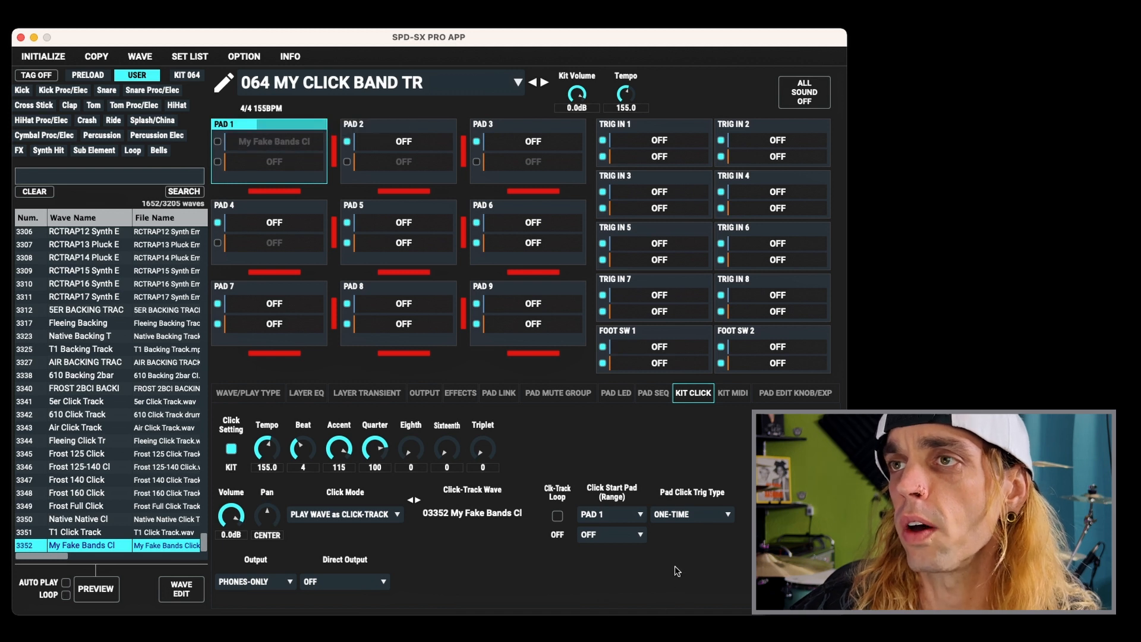
left_click(705, 516)
left_click(692, 547)
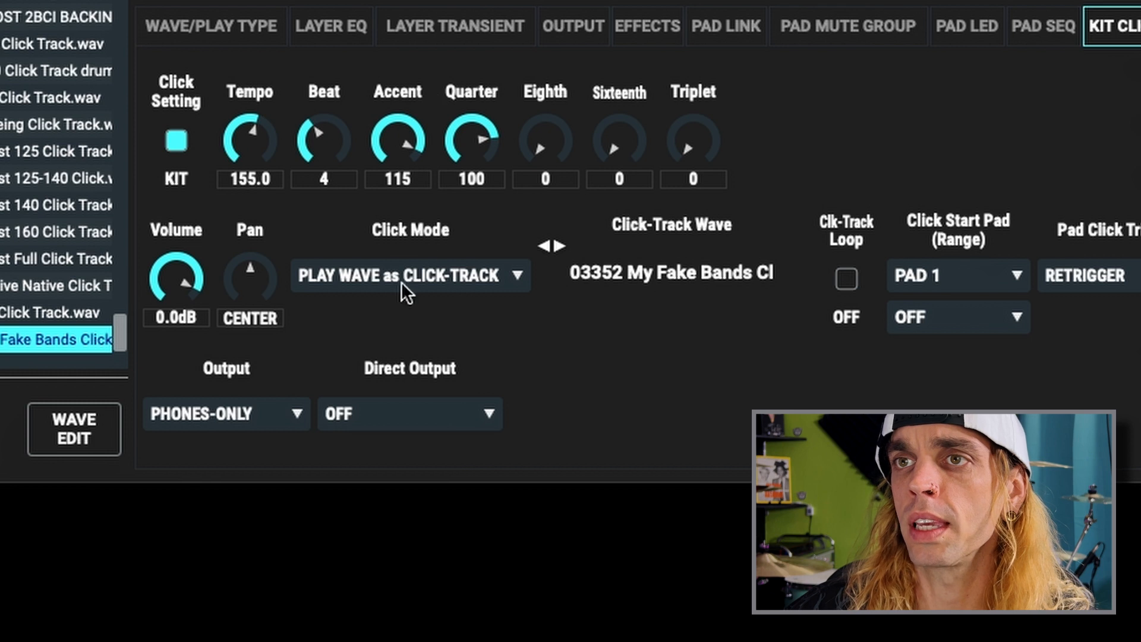
- Keep the click Output at PHONES-ONLY and set the click's Direct Output to DIRECT 1
left_click(220, 412)
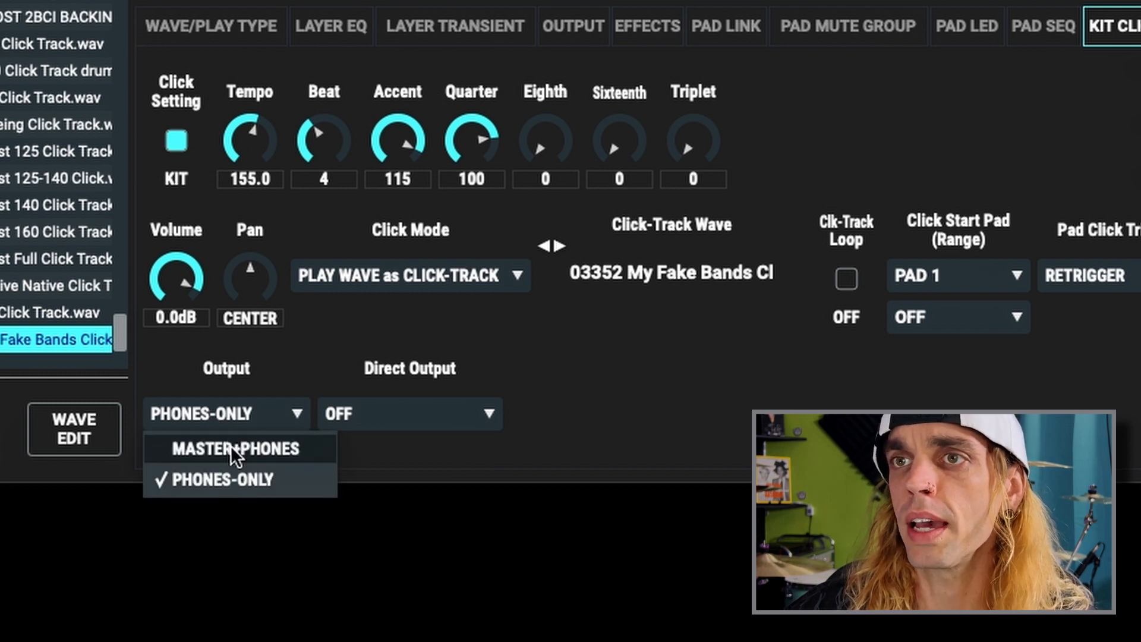
left_click(231, 445)
left_click(229, 410)
left_click(215, 480)
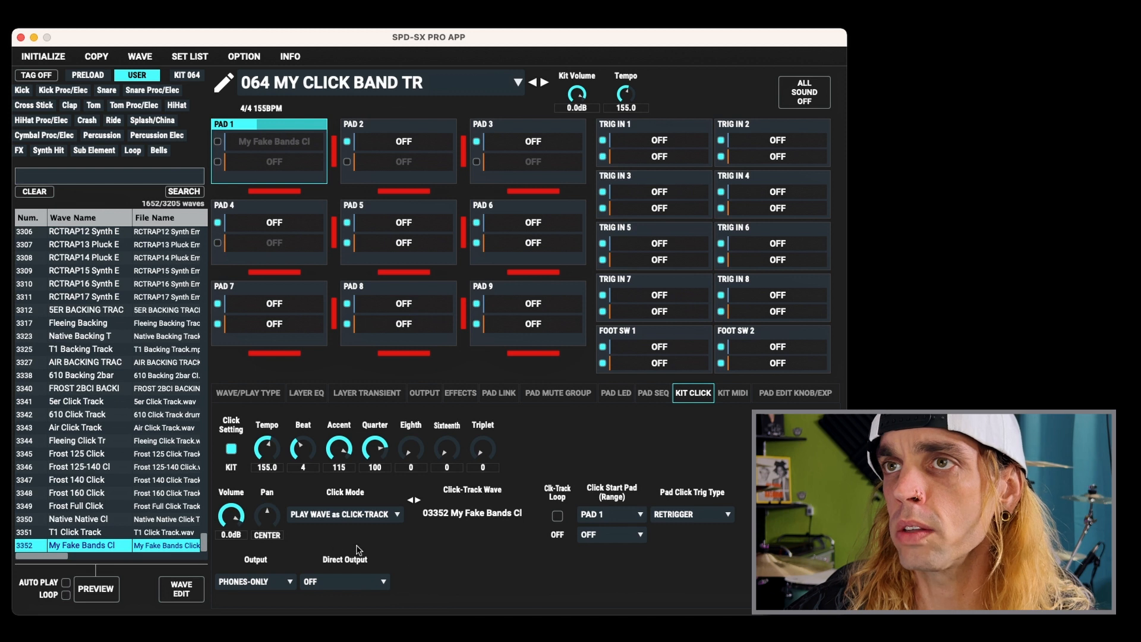
left_click(326, 581)
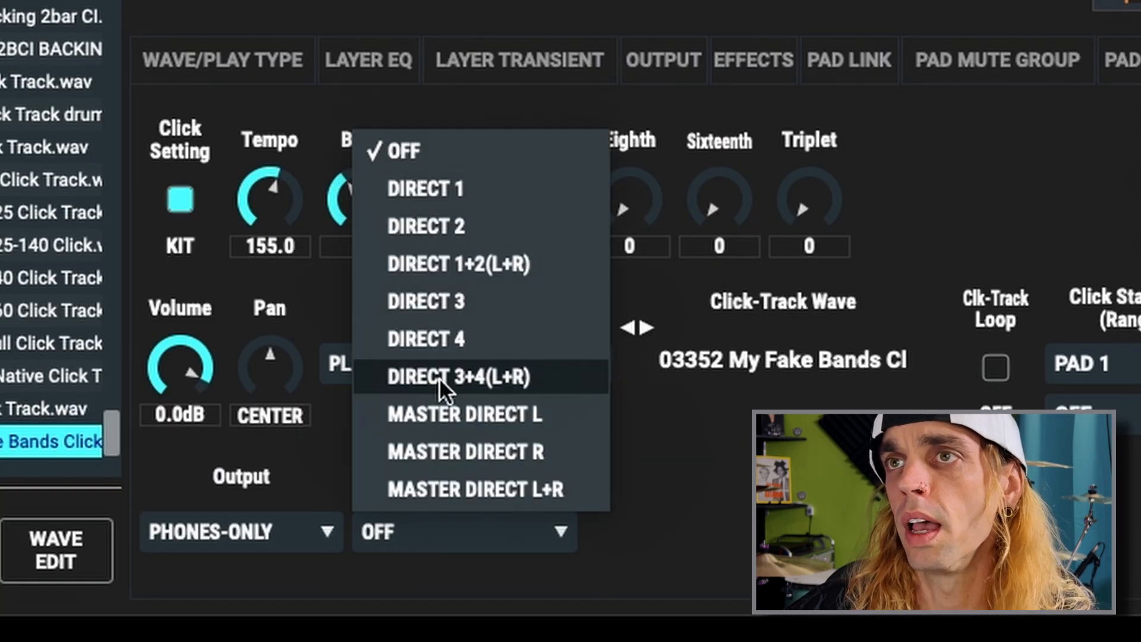
left_click(445, 186)
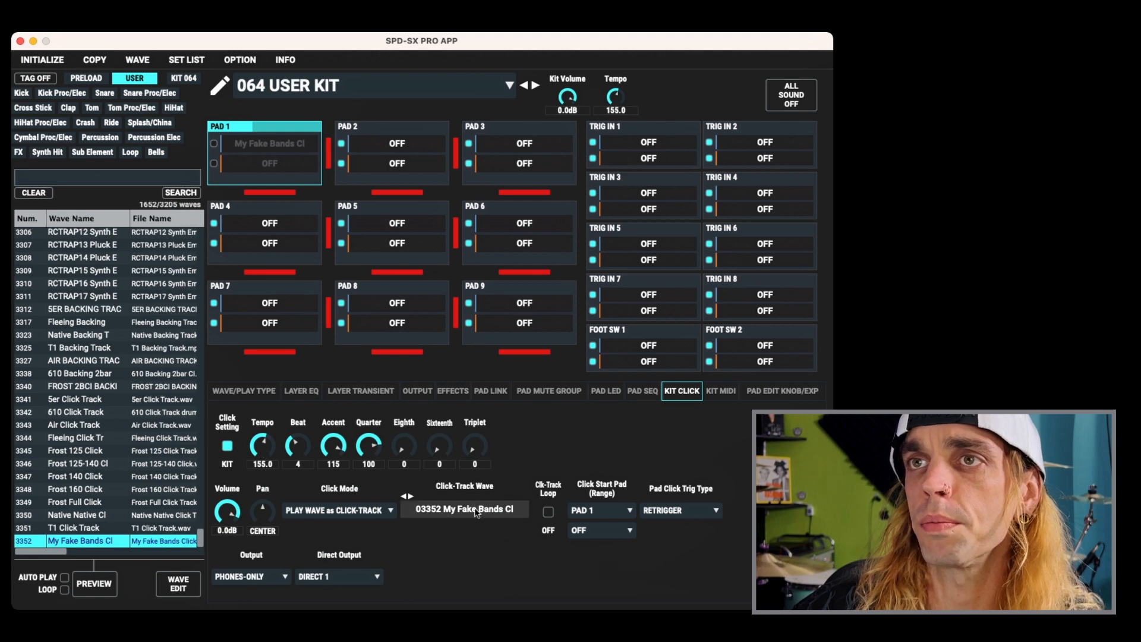
- Rename the kit MY CLICK BAND TR with the kit memo 4/4 155BPM
left_click(219, 86)
left_click_drag(373, 271, 236, 272)
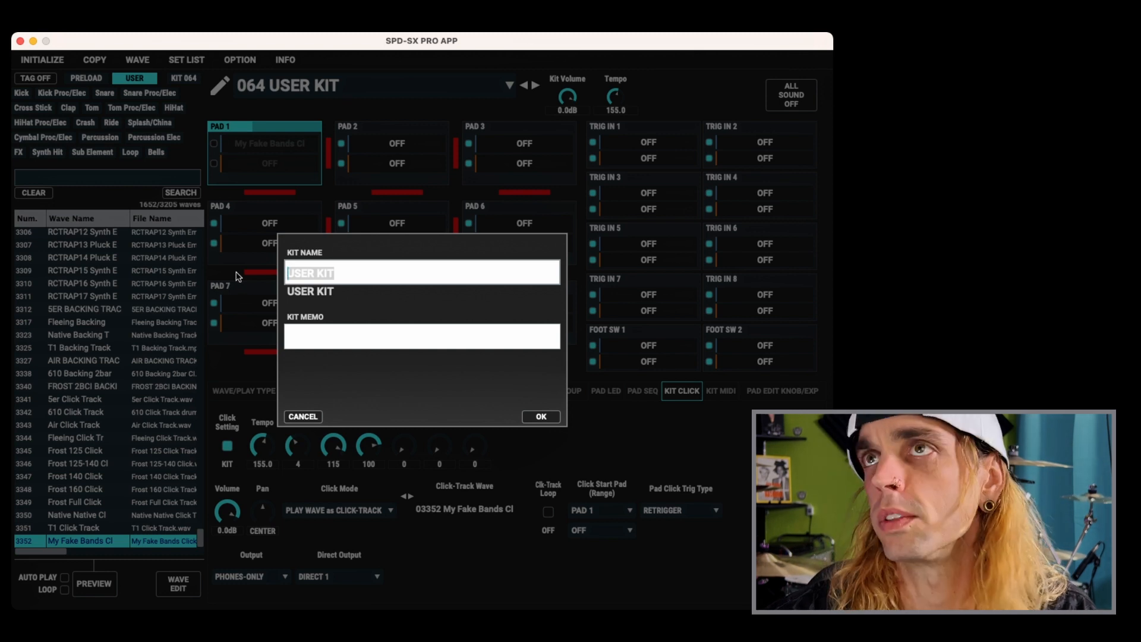
type("MY CLICK BAND TR")
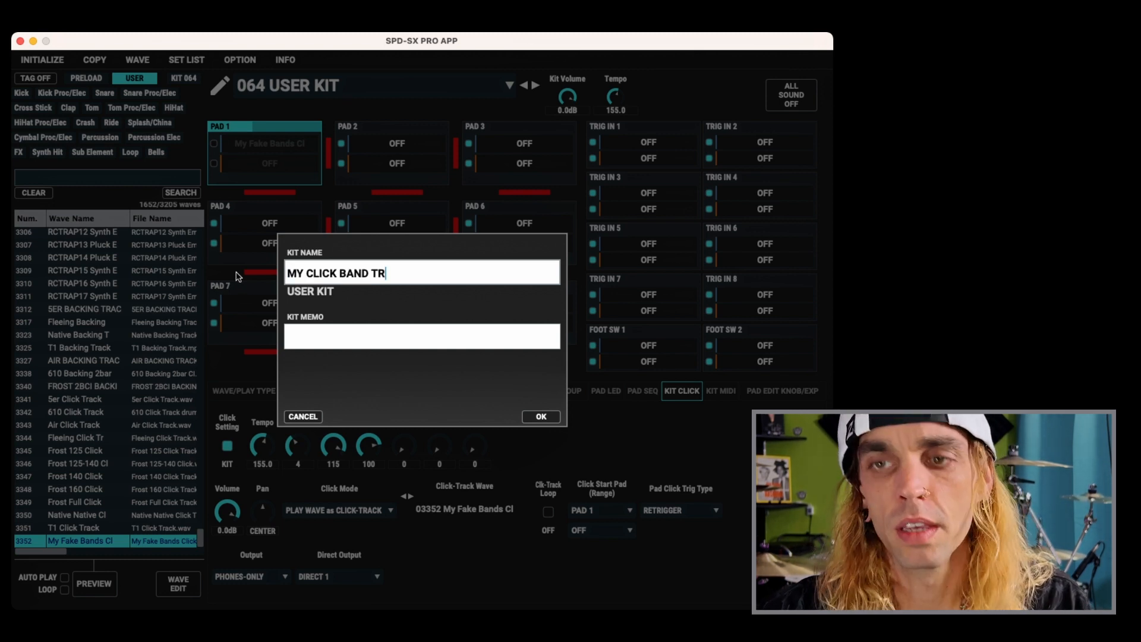
left_click(349, 335)
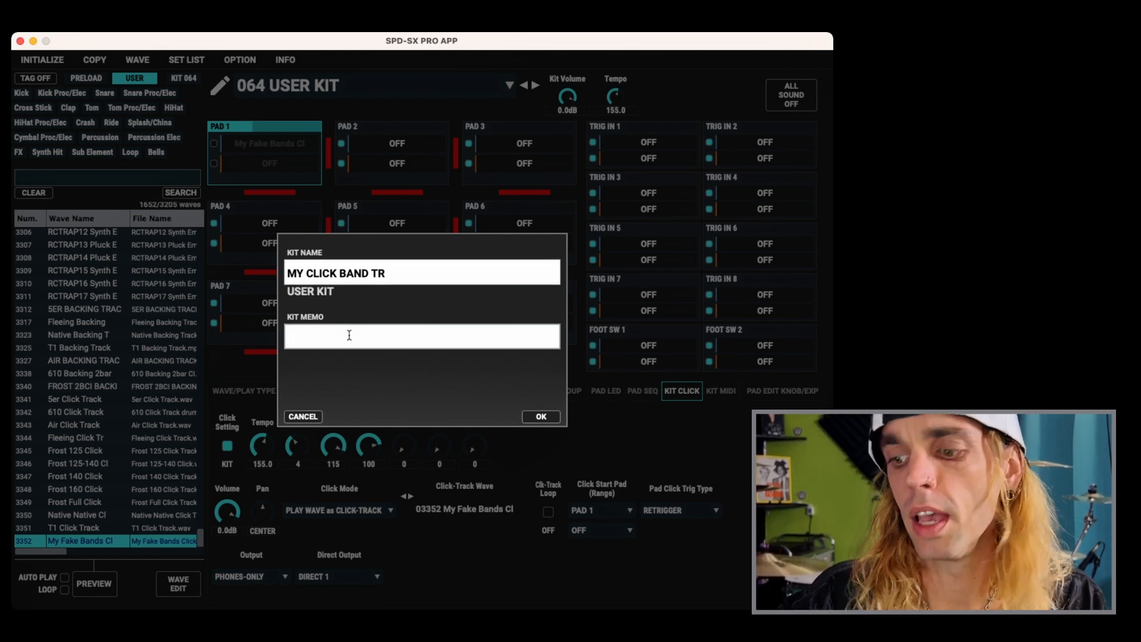
type("4/")
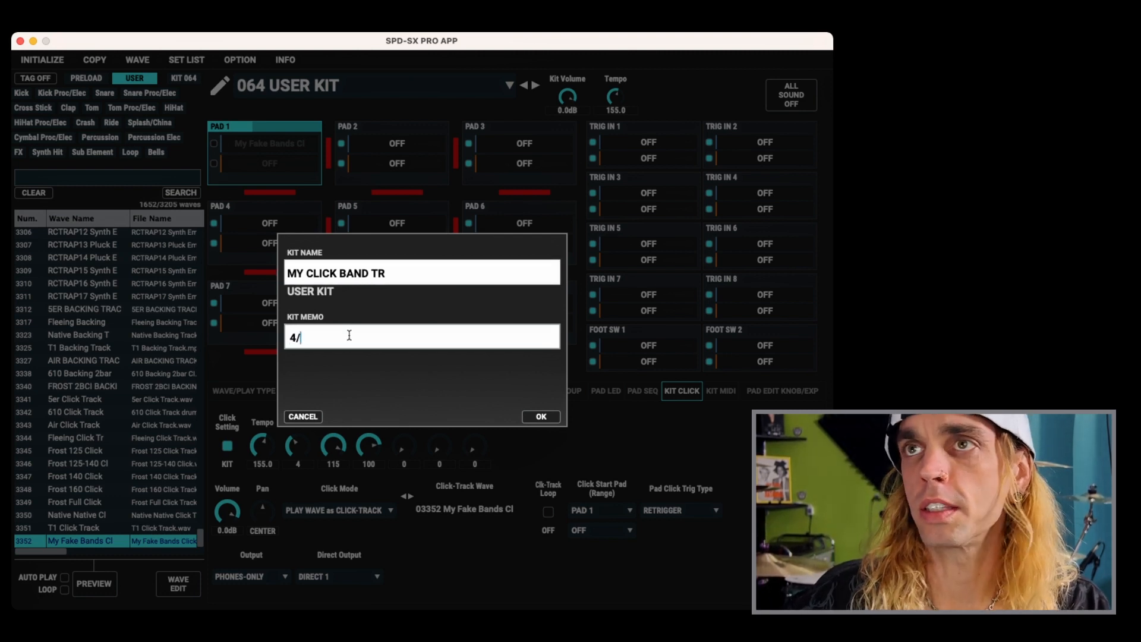
type("4 155BPM")
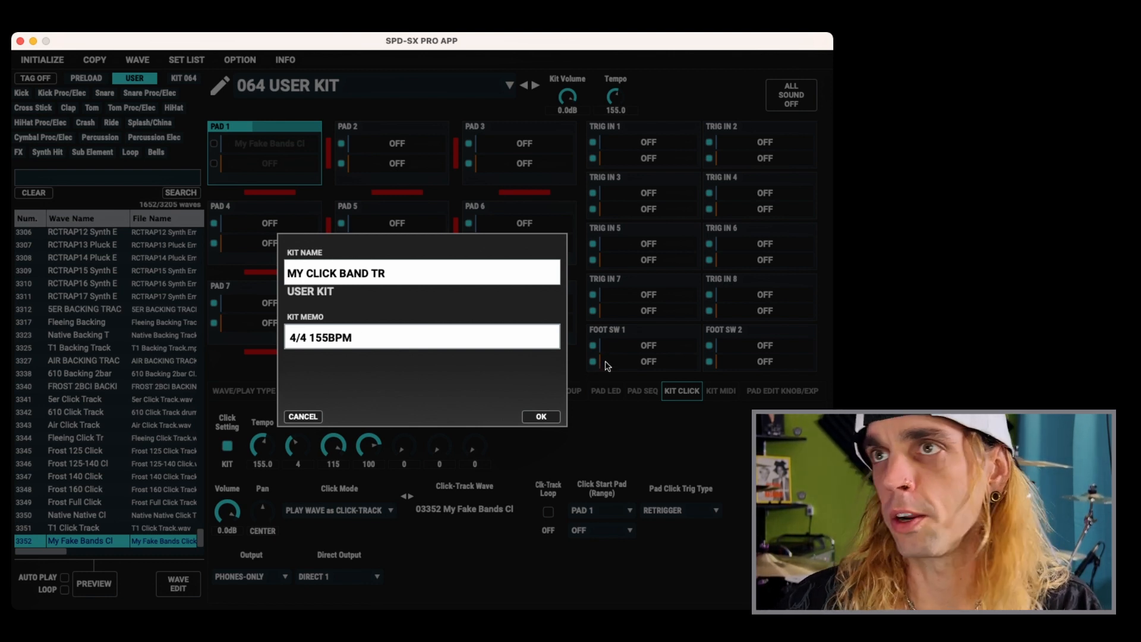
left_click(541, 416)
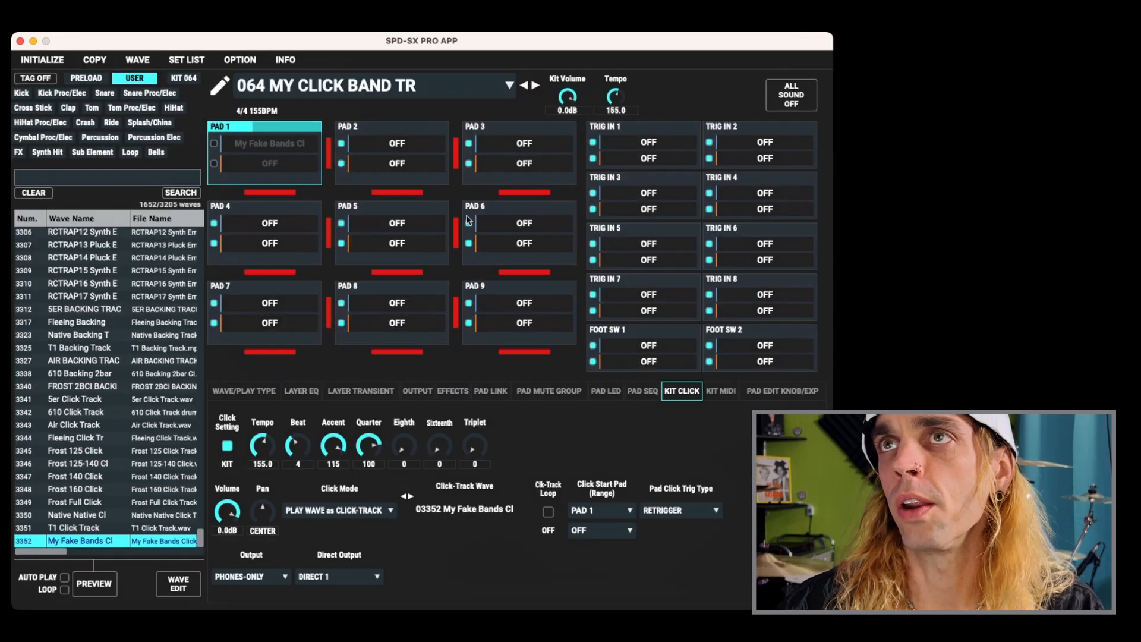
- Inspect the kit's output routing and browse the click waves in the wave list
left_click(416, 391)
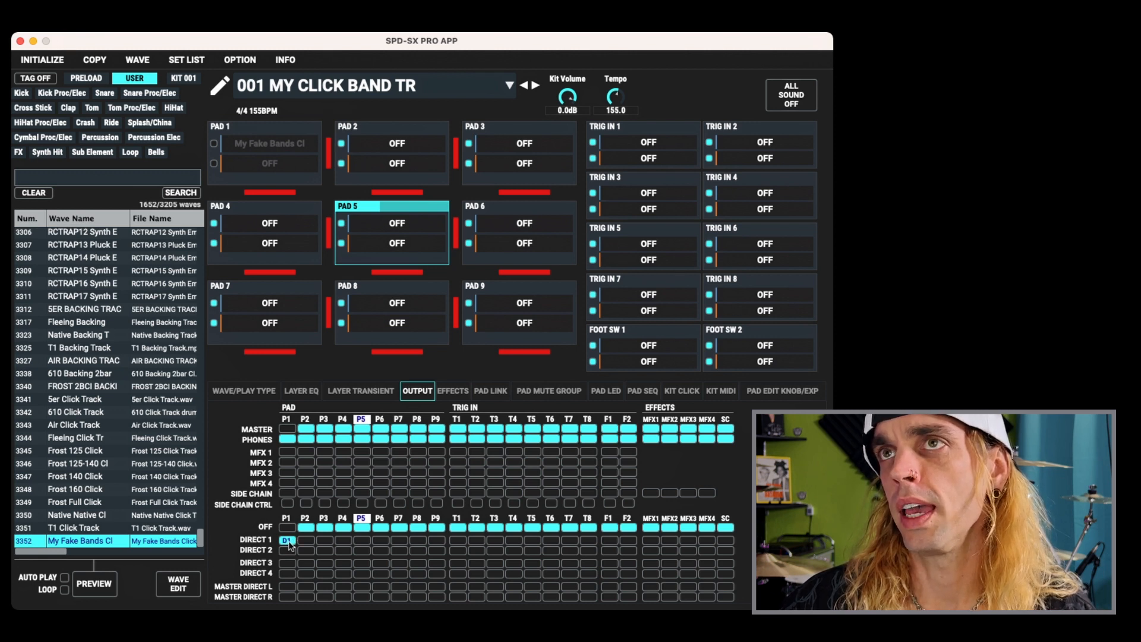
left_click(683, 391)
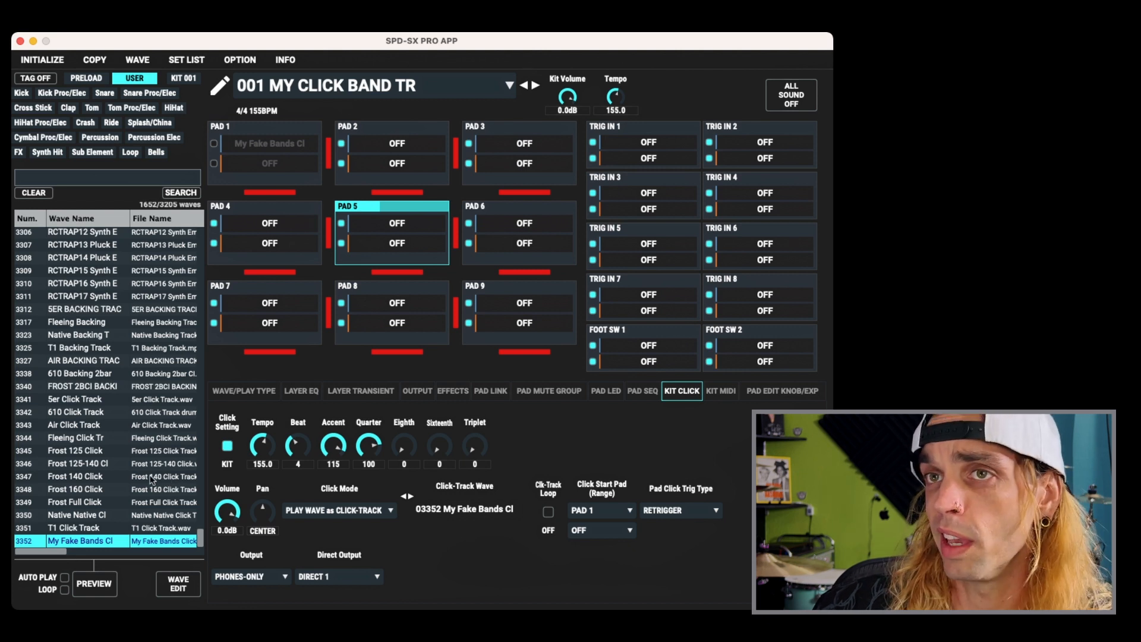
left_click(180, 450)
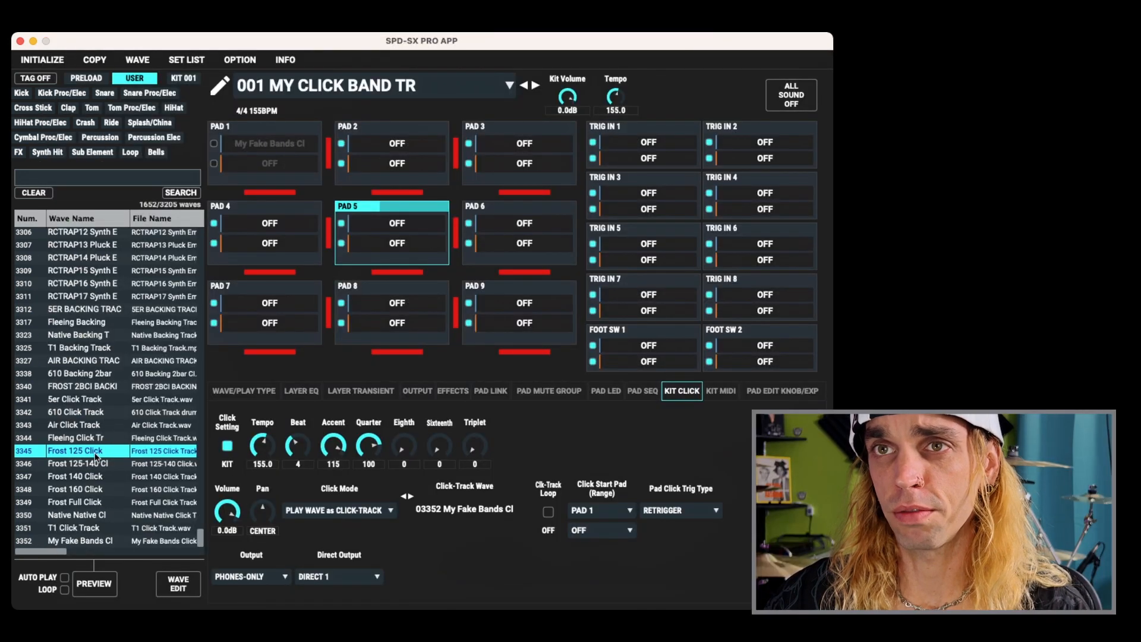
left_click(94, 475)
left_click(105, 489)
left_click(109, 479)
left_click(114, 450)
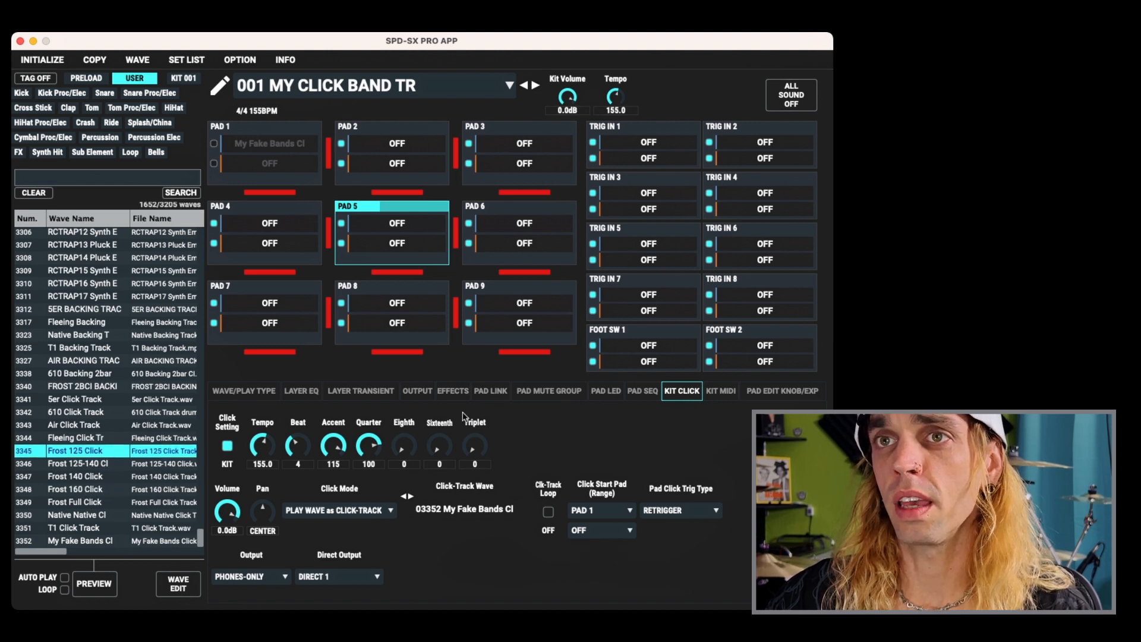
- Assign Frost 160 Click to Pad 1, Frost 125 Click to Pad 2 and Frost 140 Click to Pad 3
left_click(89, 491)
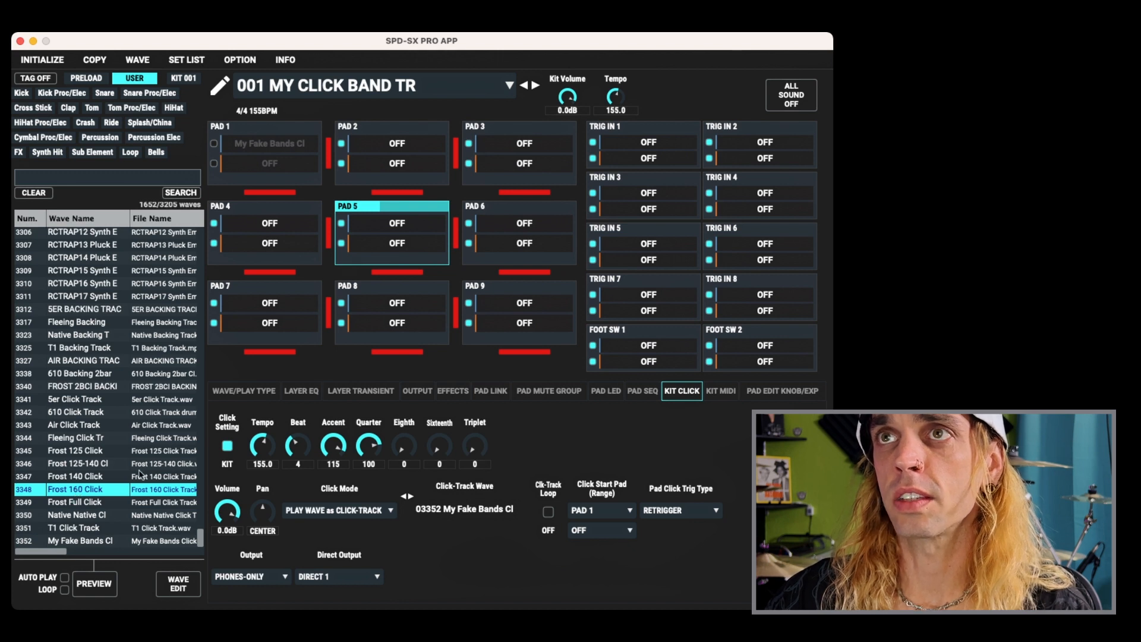
left_click_drag(247, 265, 278, 145)
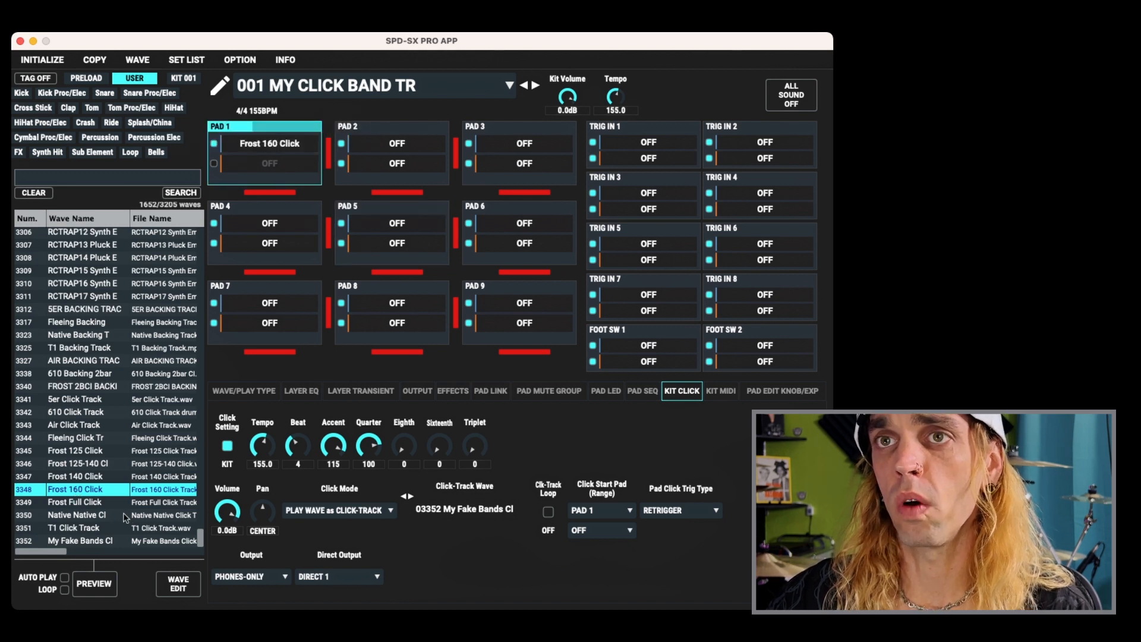
left_click(74, 451)
left_click_drag(315, 242, 379, 148)
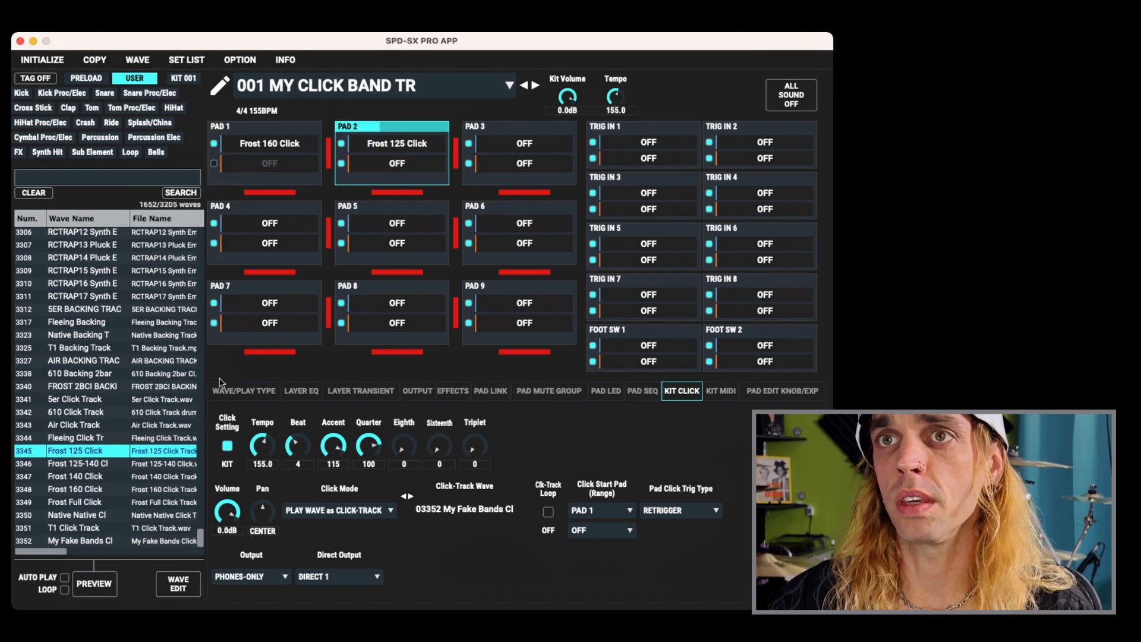
left_click_drag(75, 479, 513, 145)
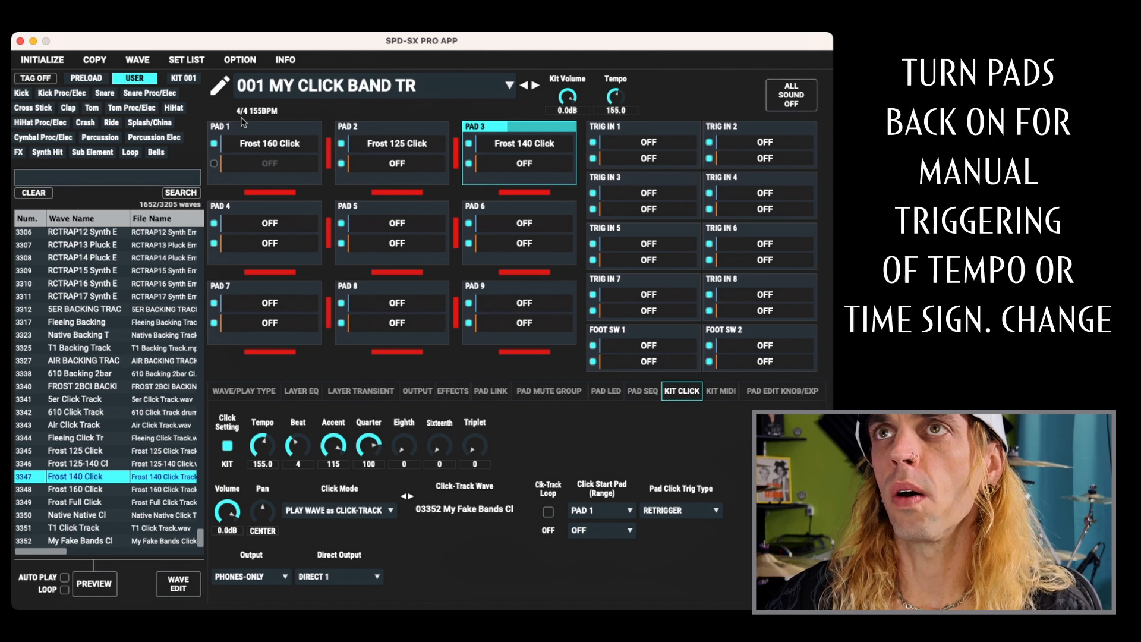
- Enable Pad 1's click layer and switch off the second layers on Pads 2 and 3
left_click(280, 133)
left_click(341, 163)
left_click(468, 163)
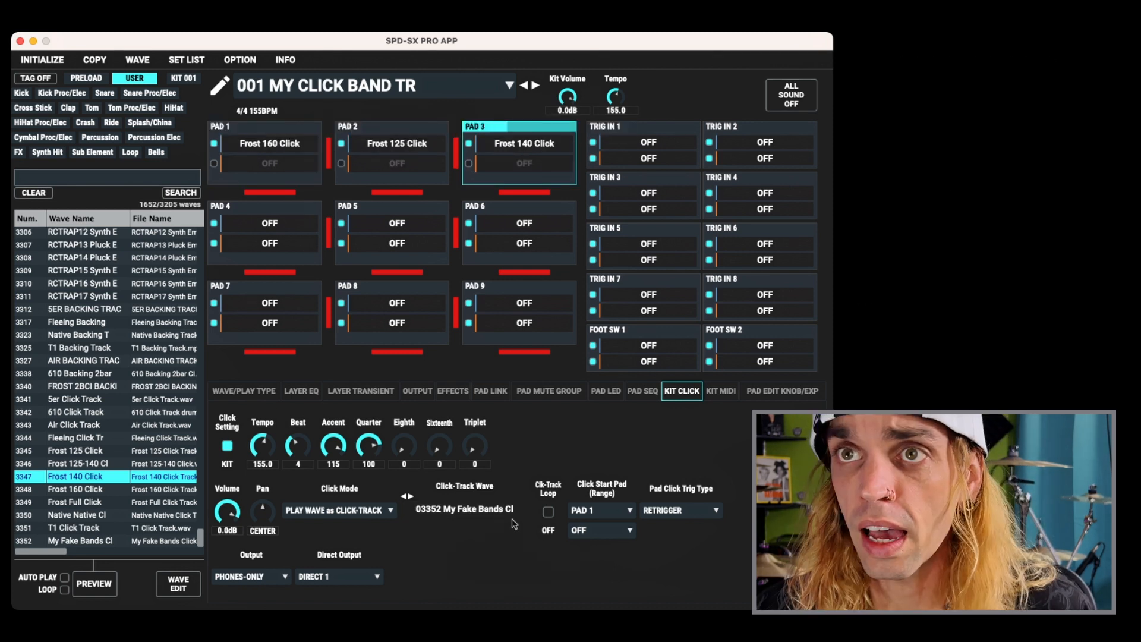
- Assign Frost Full Click as the kit's click-track wave
left_click(82, 503)
left_click_drag(142, 511, 479, 513)
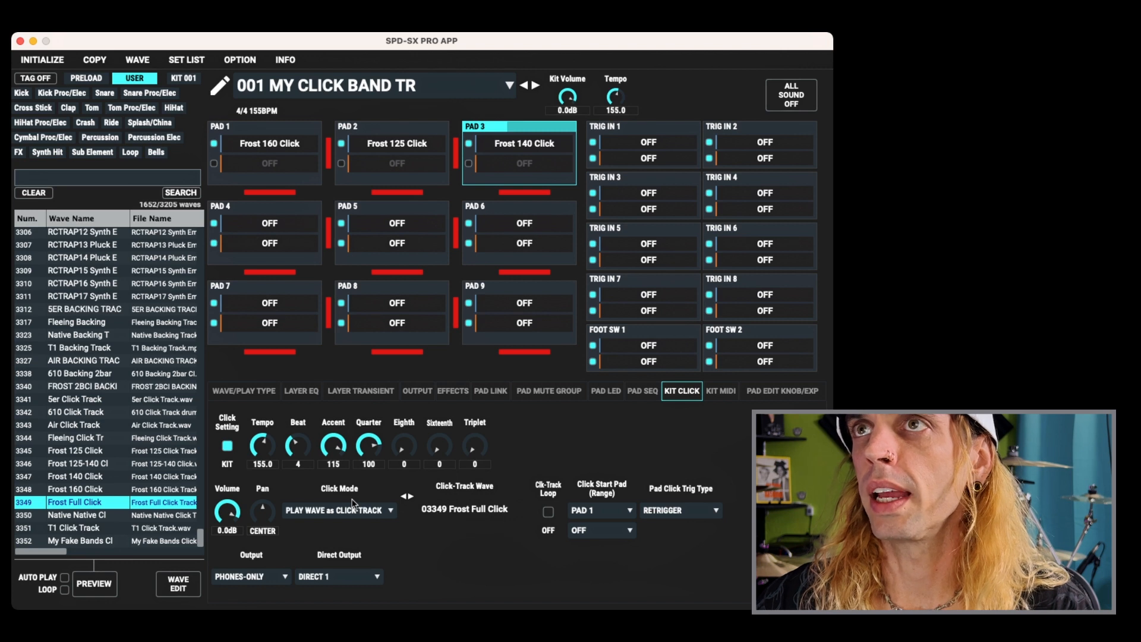
- Set Pad 1's trigger type to Alternate in its wave and play settings
left_click(257, 395)
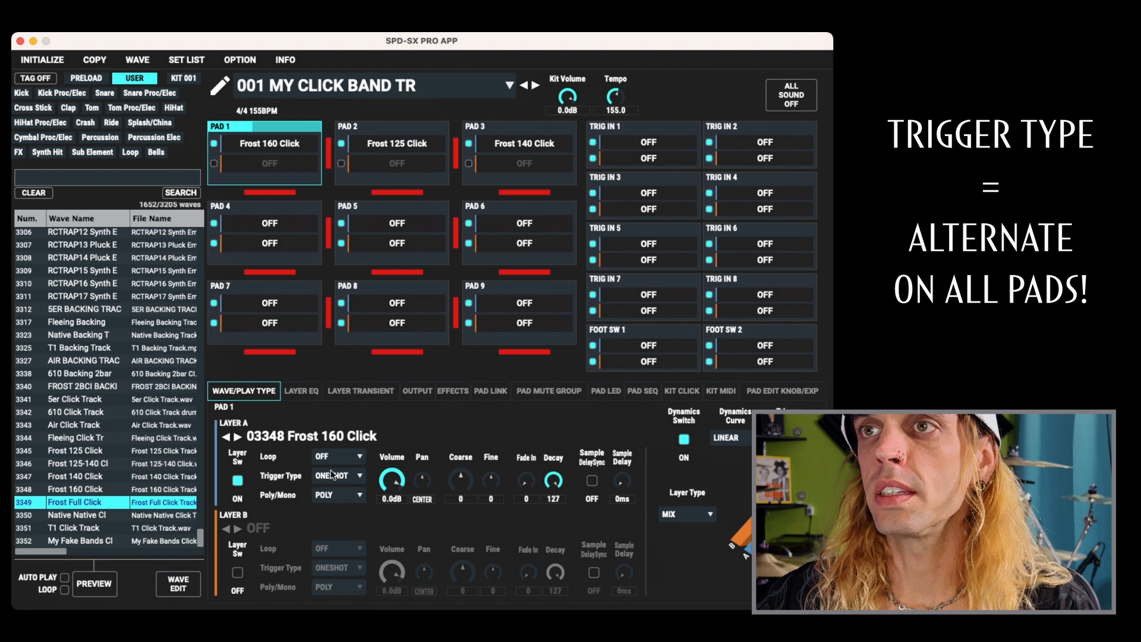
left_click(335, 511)
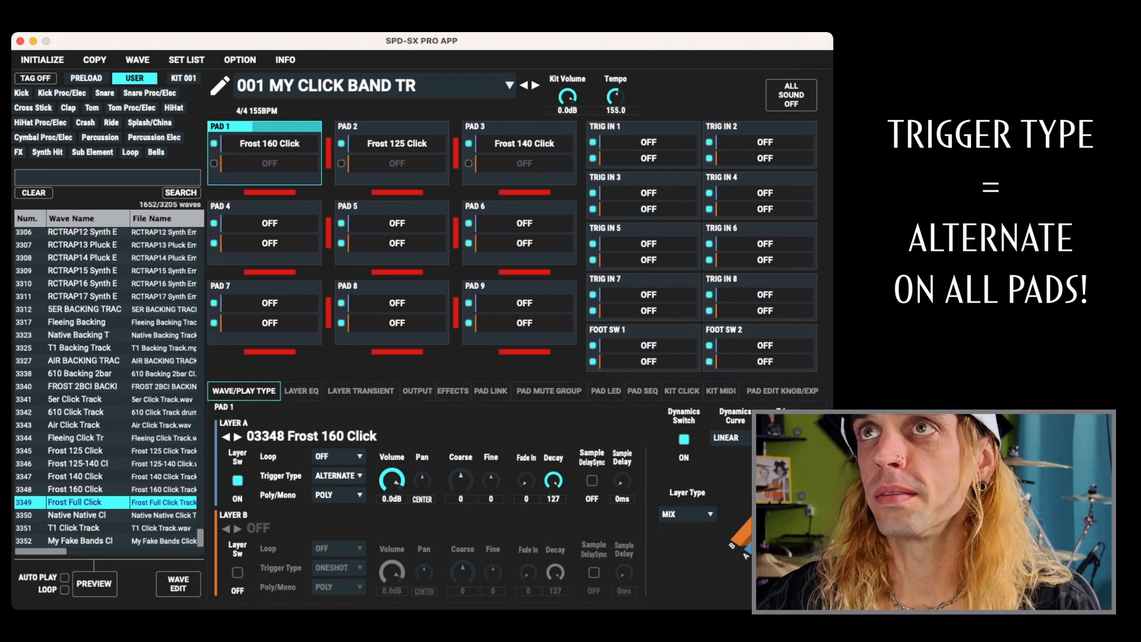
- Select Pad 2 and set its trigger type to Alternate as well
left_click(389, 126)
left_click(345, 480)
left_click(349, 507)
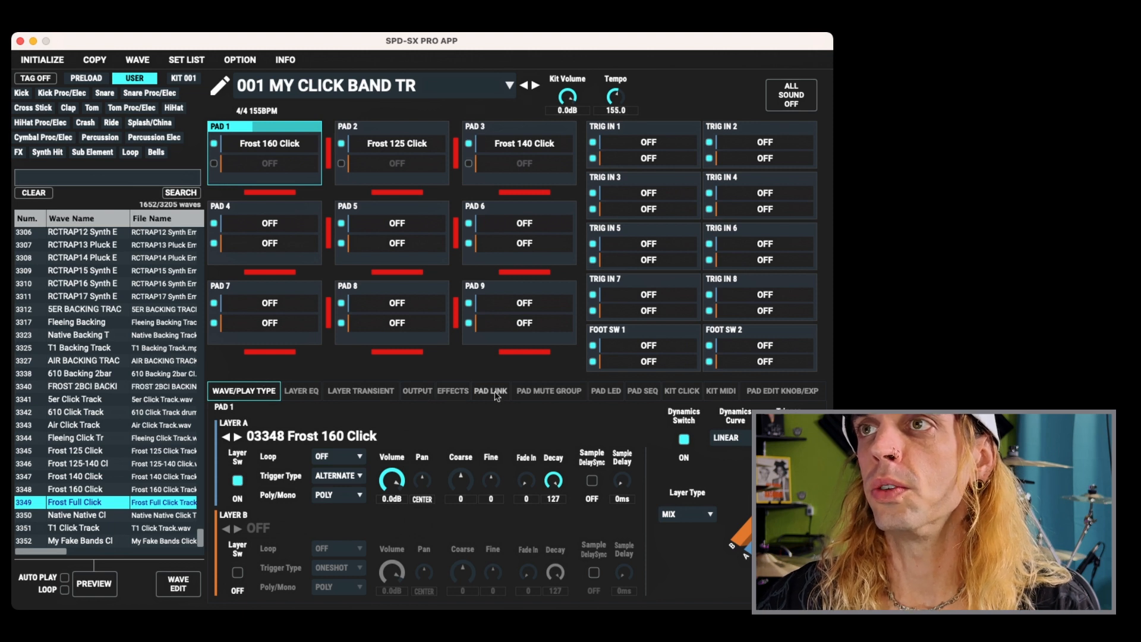
- Open the pad mute group settings and assign mute send groups 2 and 3 to Pads 2 and 3
left_click(565, 395)
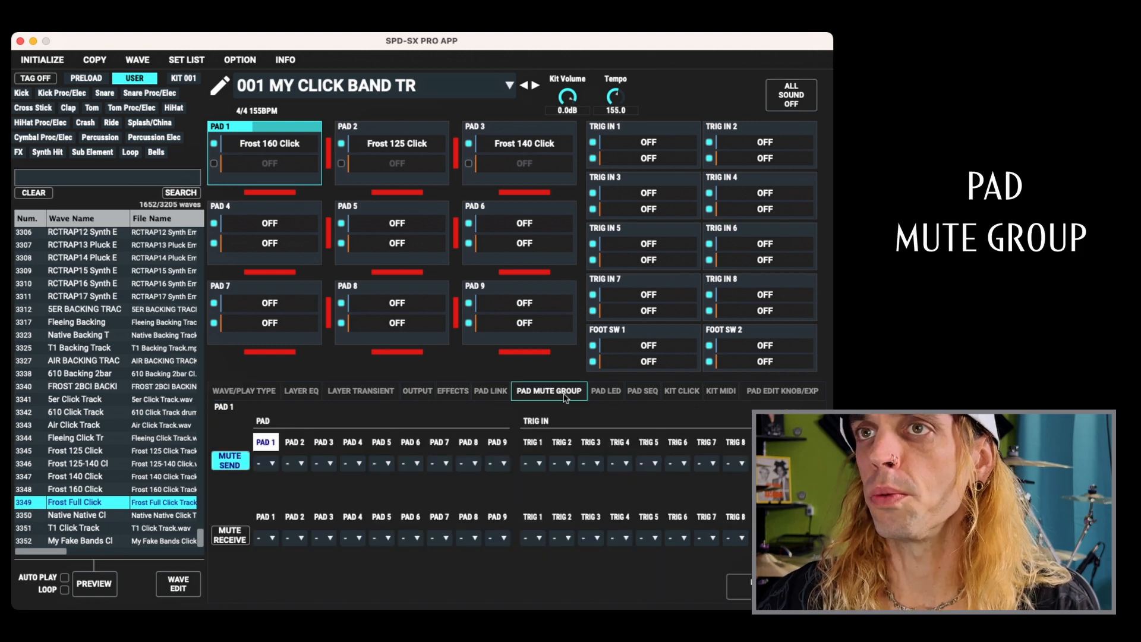
left_click(296, 465)
left_click(293, 497)
left_click(327, 464)
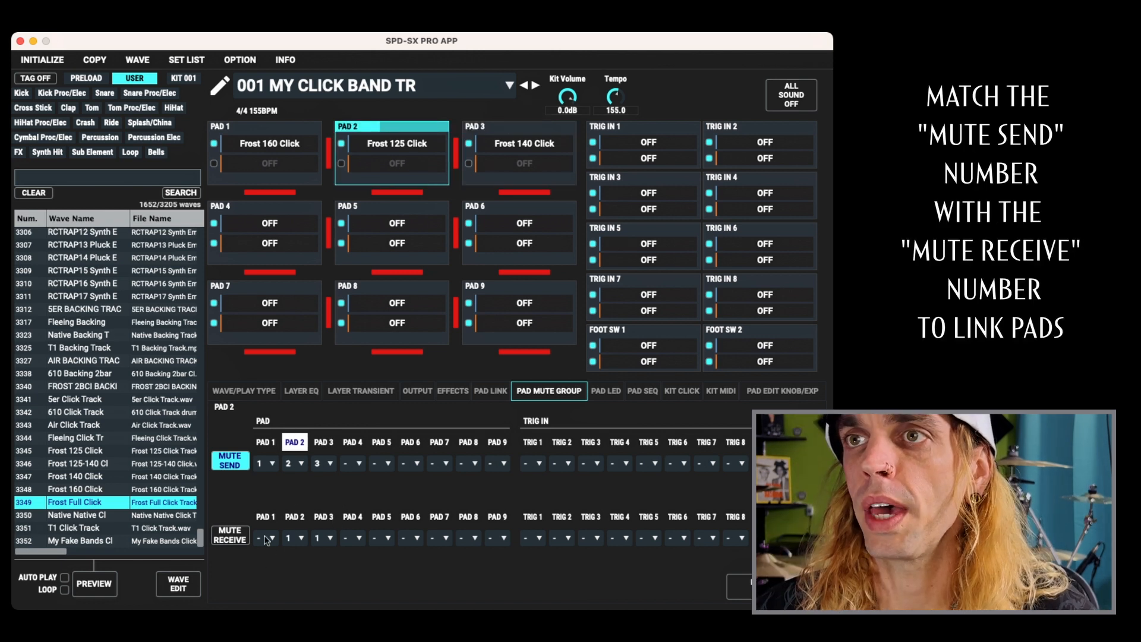
- Set the mute receive groups so Pad 1 receives group 2 and Pad 2 receives group 3
left_click(267, 539)
left_click(274, 443)
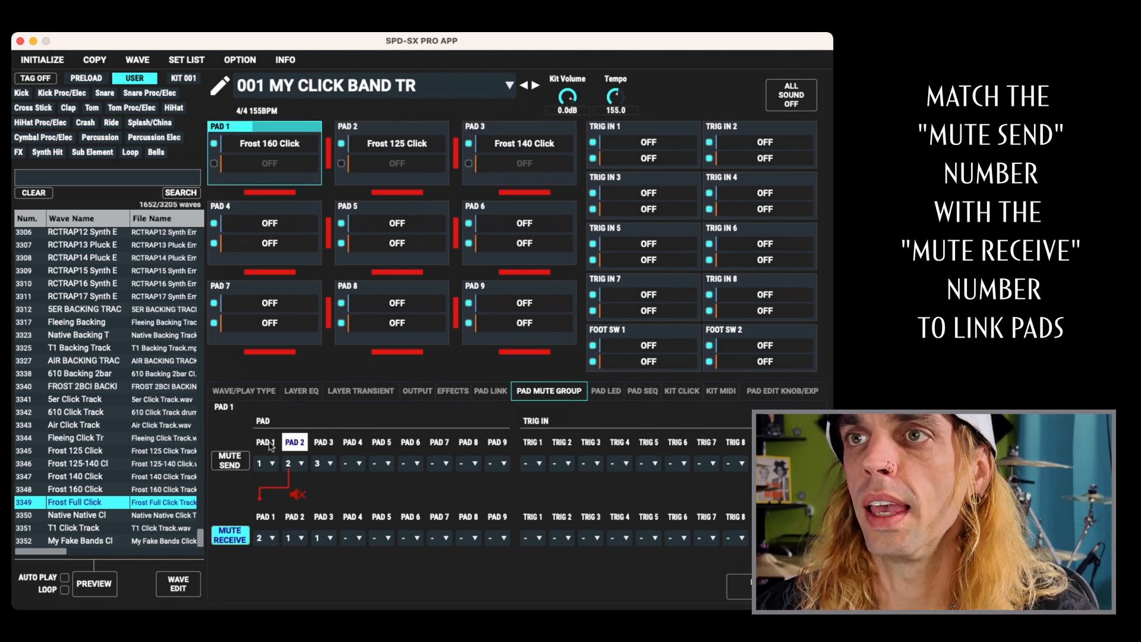
left_click(324, 442)
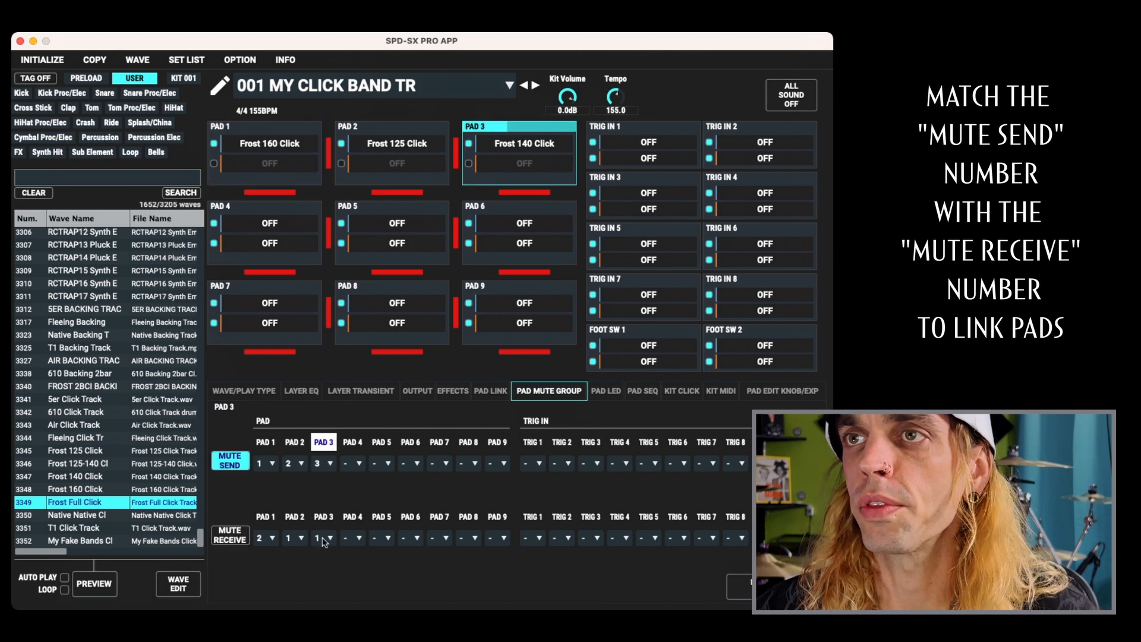
left_click(299, 539)
left_click(306, 446)
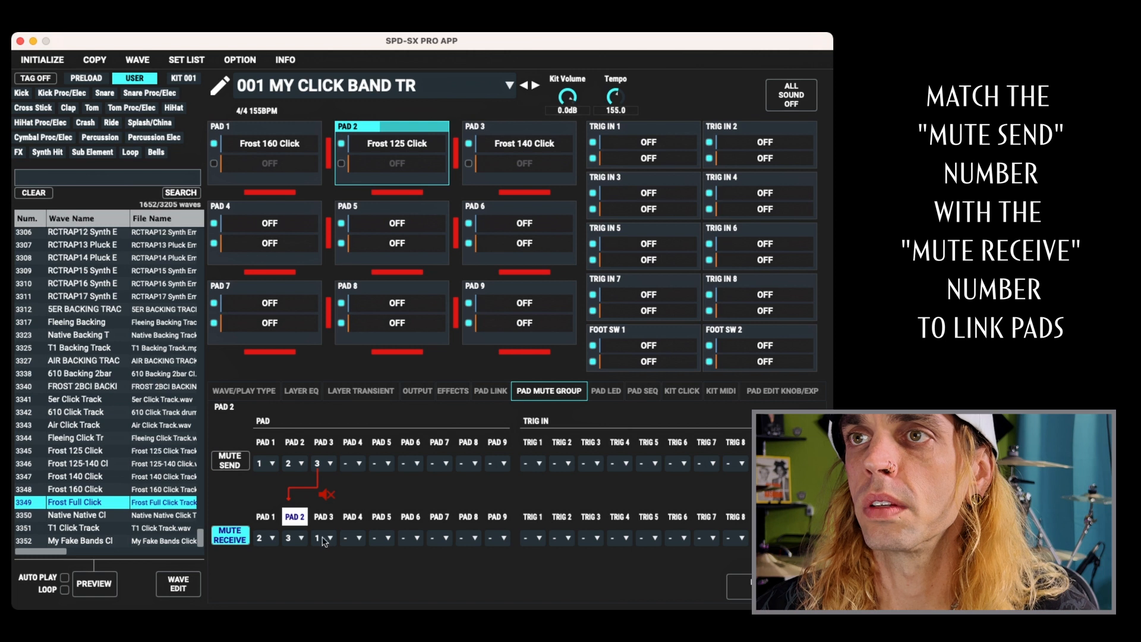
- Review the mute send and receive links by selecting Pads 2, 3 and 1 in turn
left_click(298, 442)
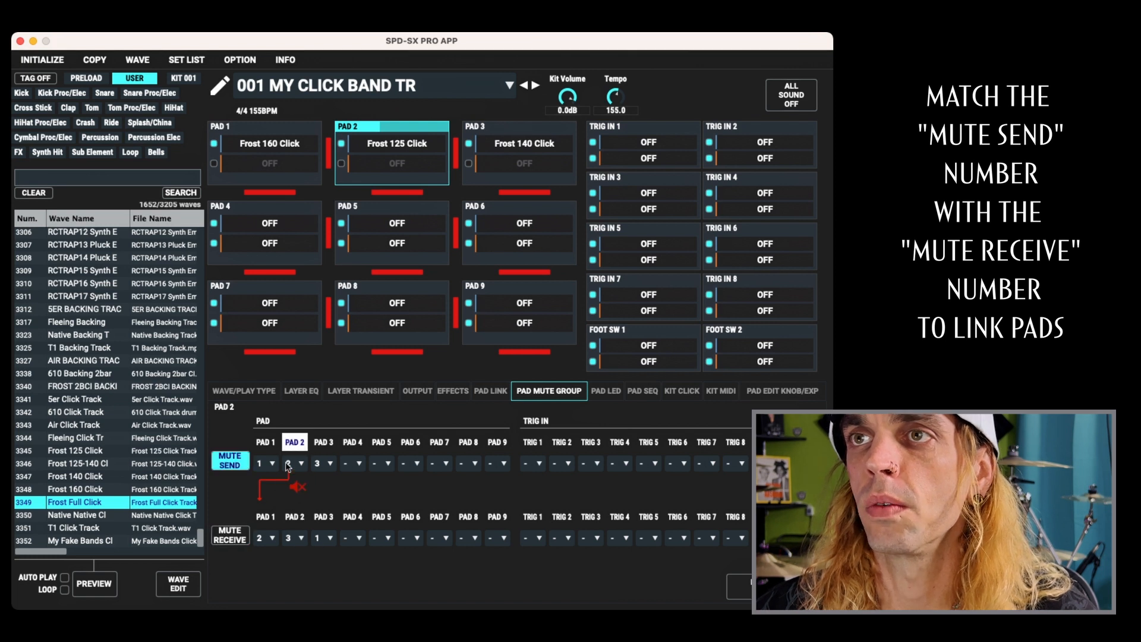
left_click(323, 443)
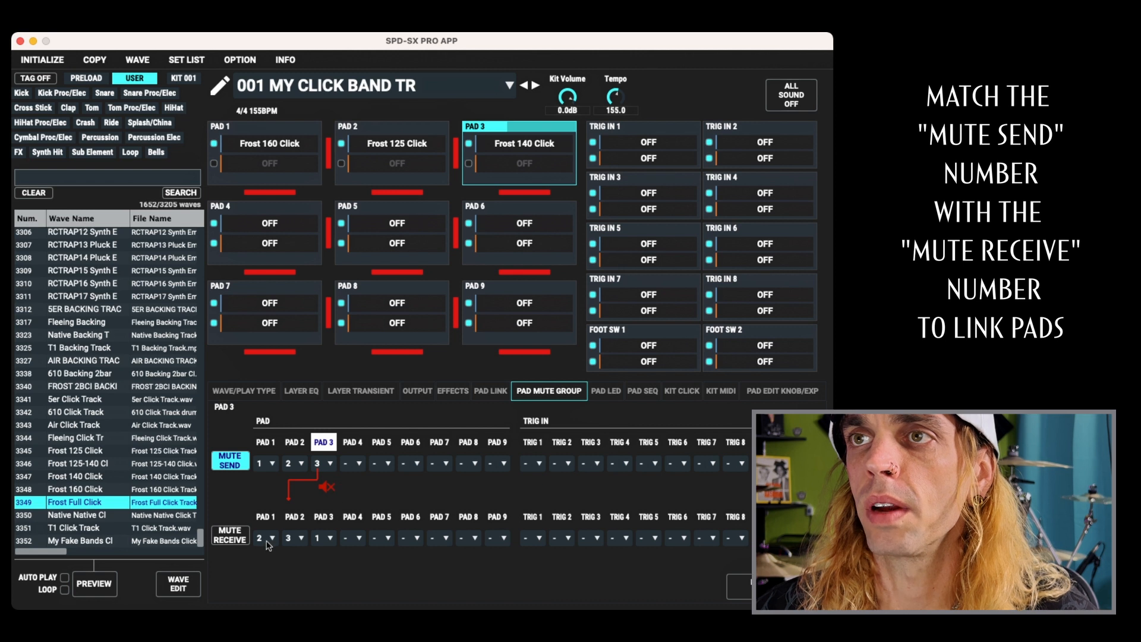
left_click(275, 444)
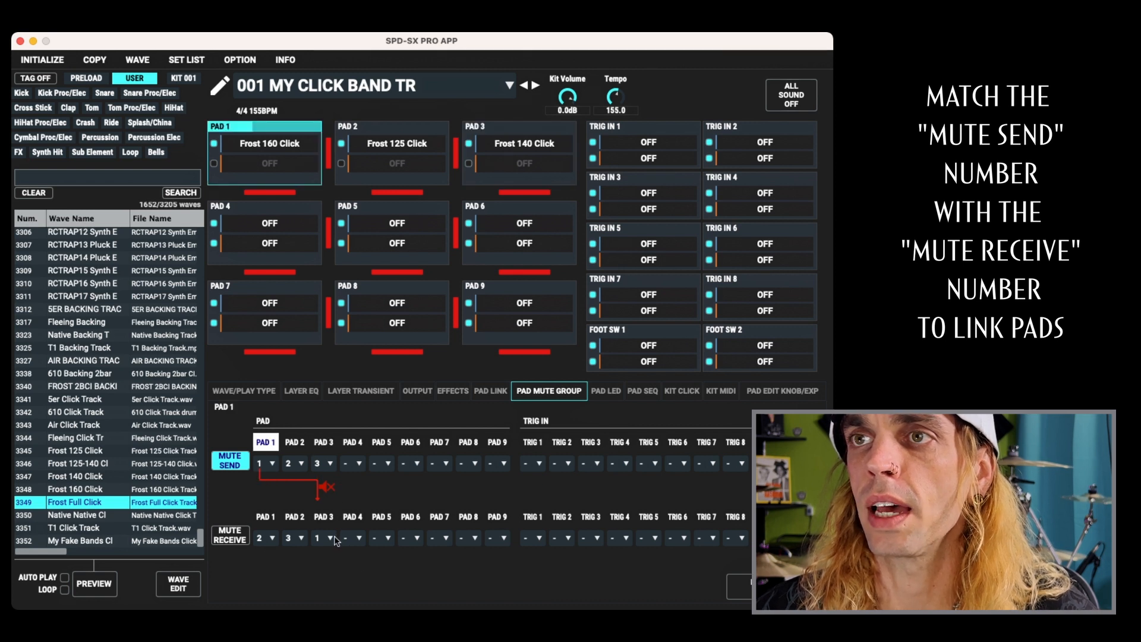